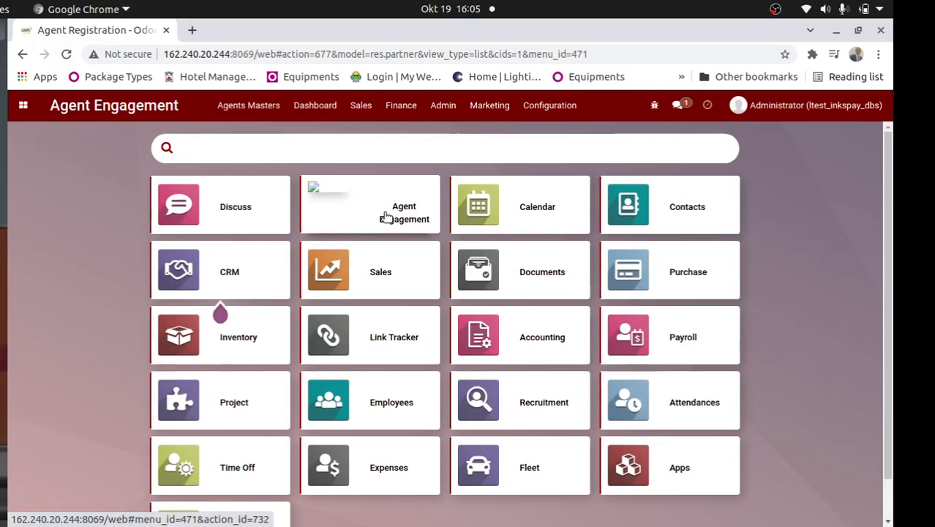
Open the Agent Engagement module and examine the name and Mpesa phone fields of a new TDR registration
left_click(386, 217)
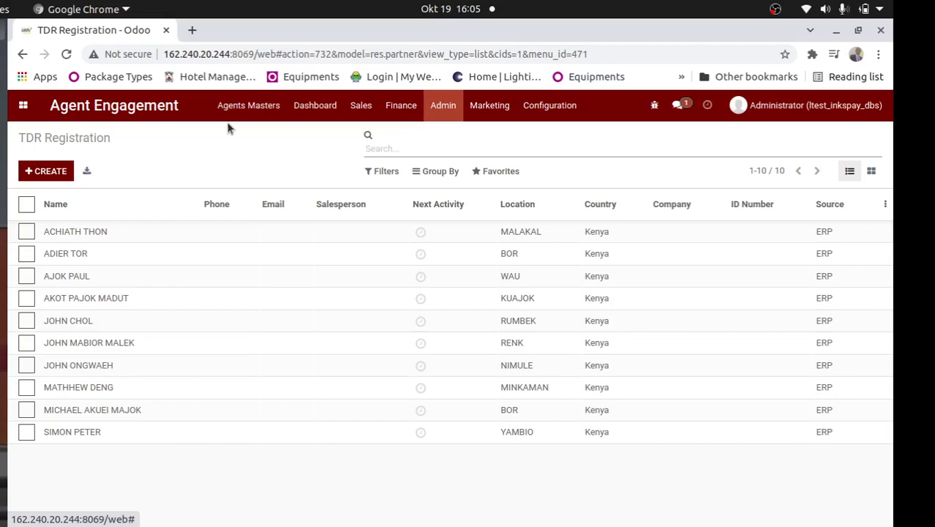
left_click(248, 106)
left_click(248, 152)
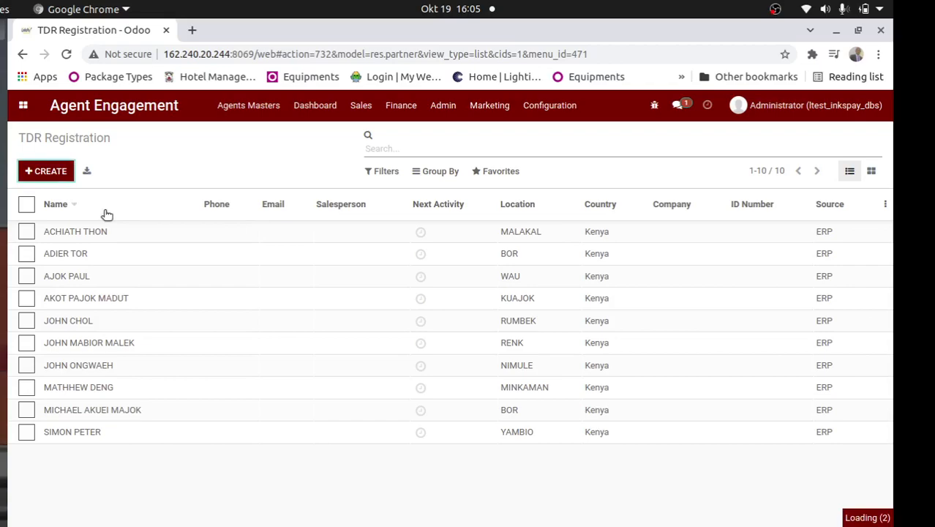
left_click(114, 272)
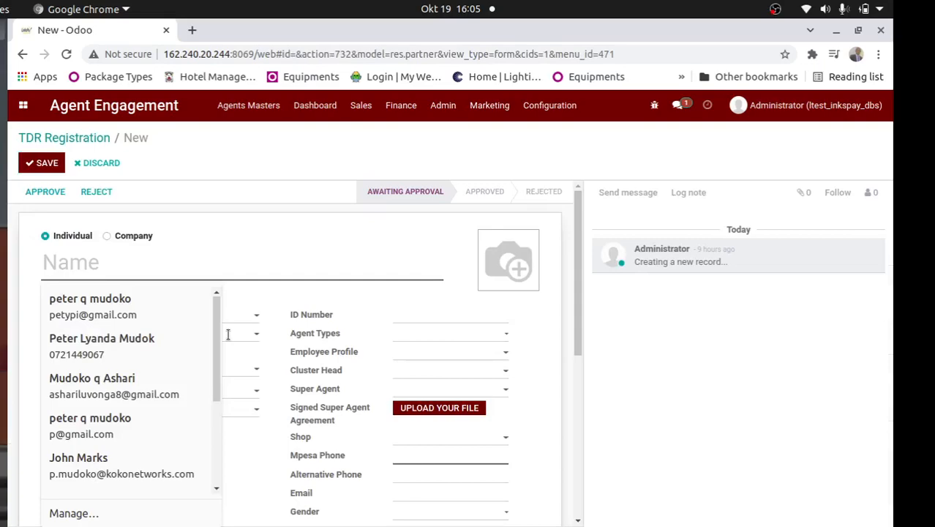
left_click(449, 455)
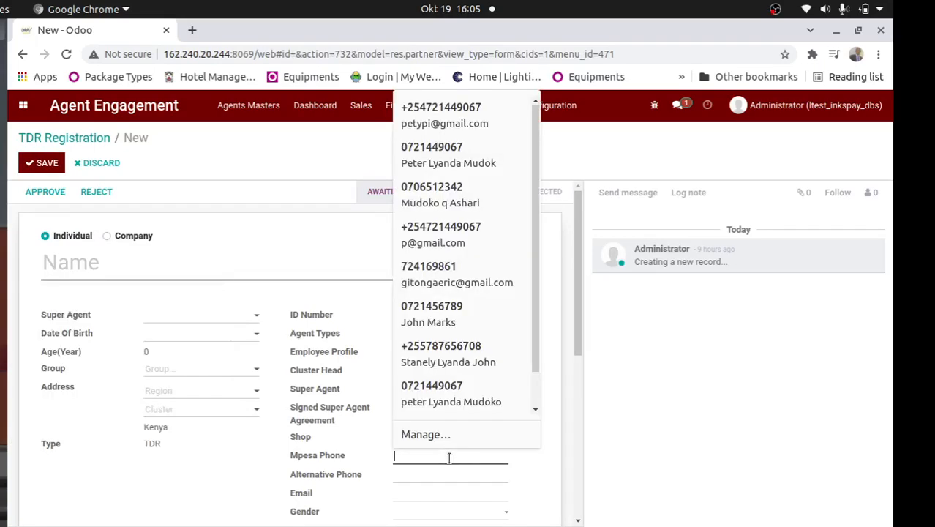
double_click(556, 378)
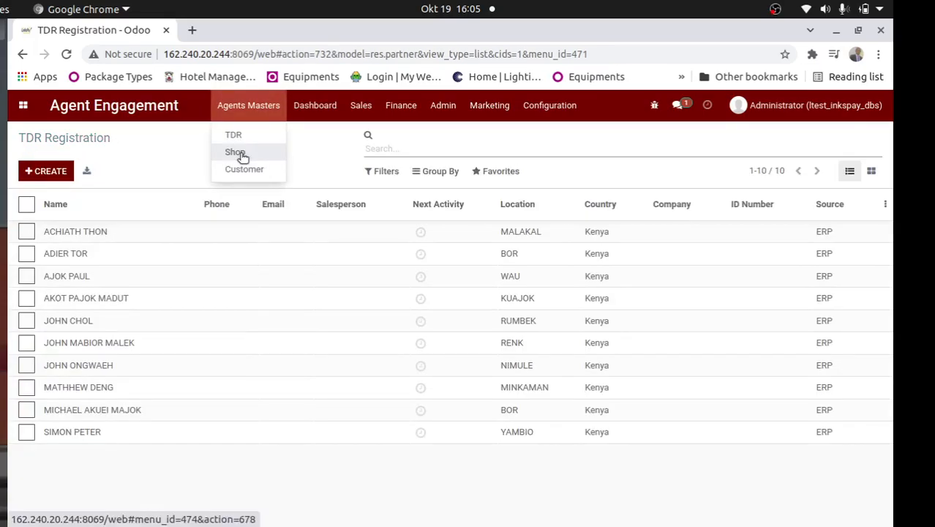
Open a new shop registration, examine its fields and Super Agent choices, and return to the shop registration list without saving
left_click(242, 155)
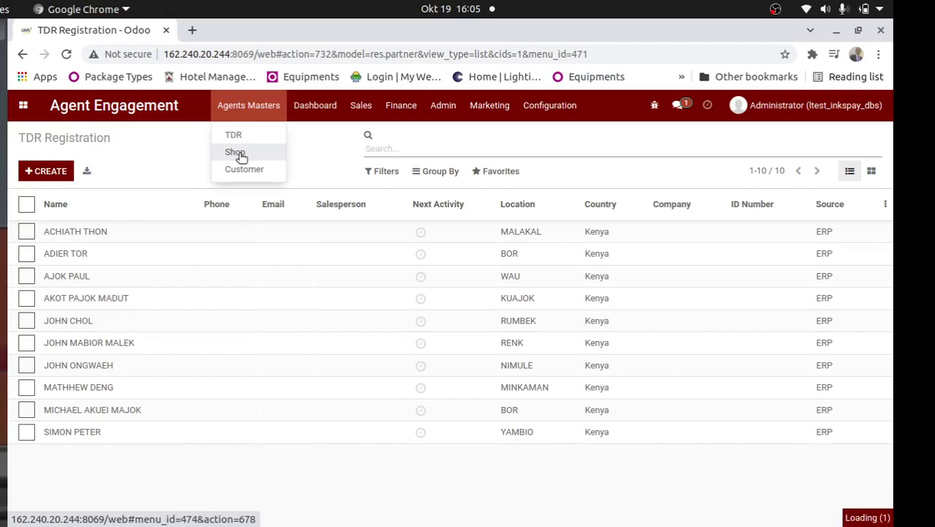
left_click(58, 172)
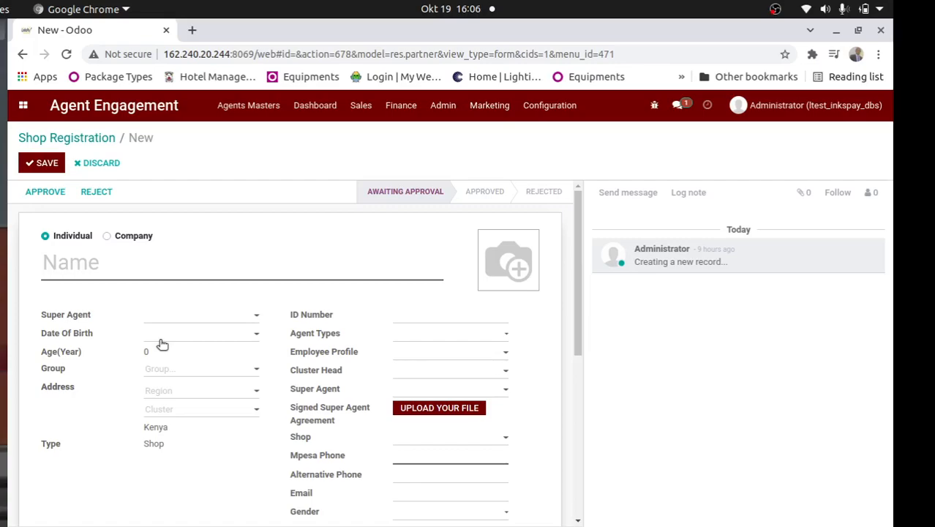
scroll(553, 349, "down", 1)
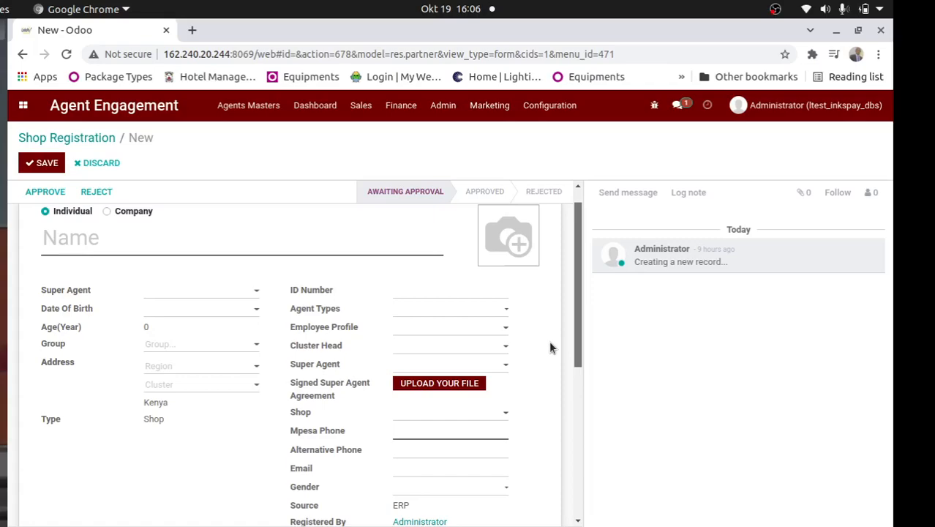
scroll(554, 350, "down", 1)
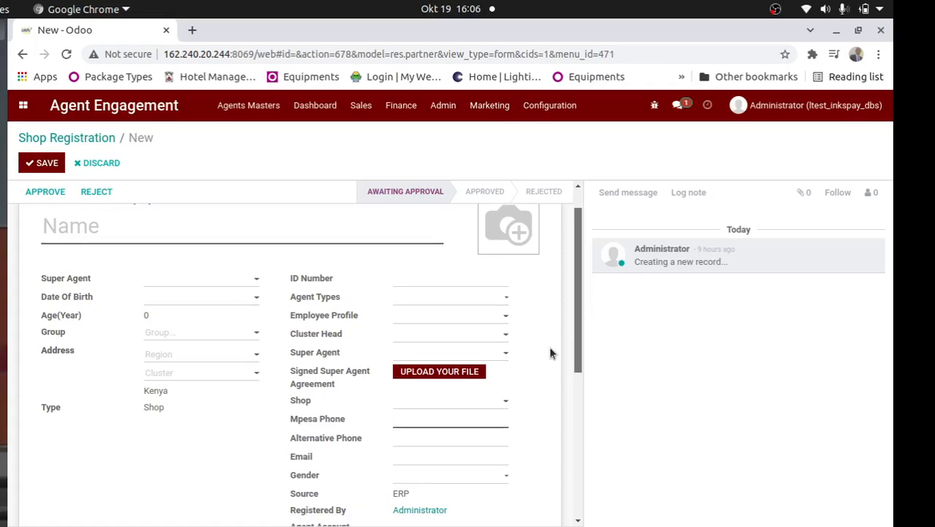
left_click(469, 352)
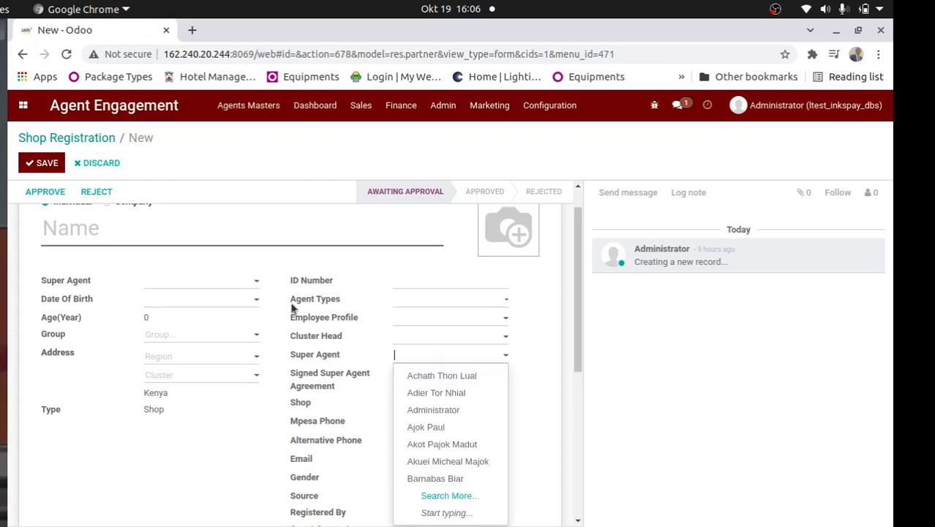
left_click(93, 141)
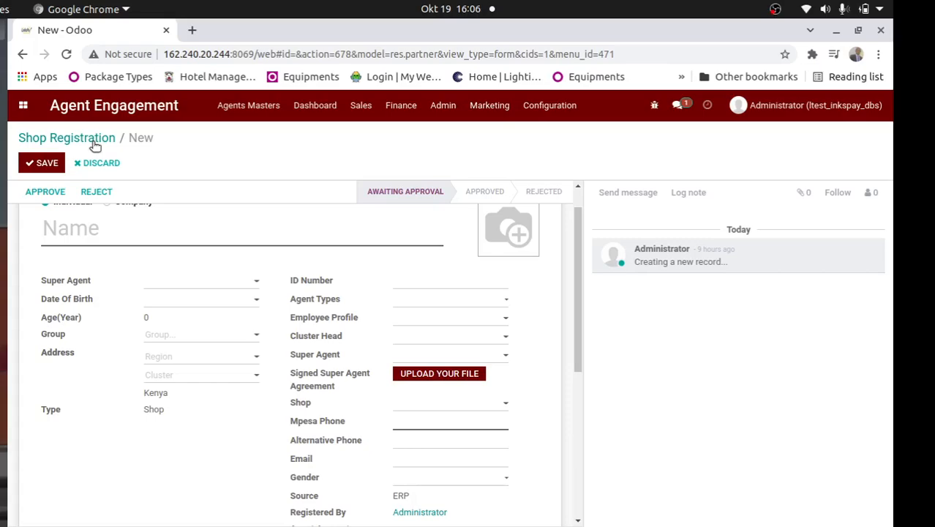
left_click(94, 140)
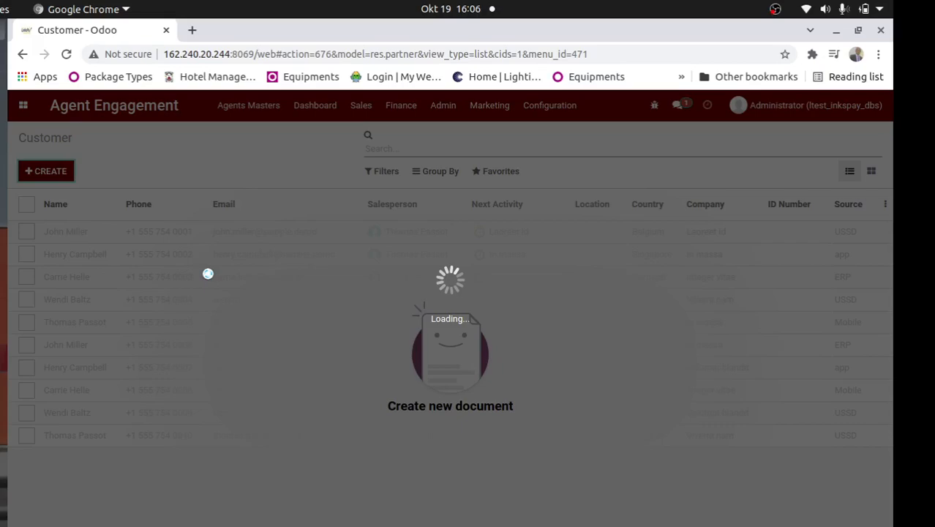
Open a new agent registration with agent type Staff Agent and view the available employee profiles
left_click(361, 105)
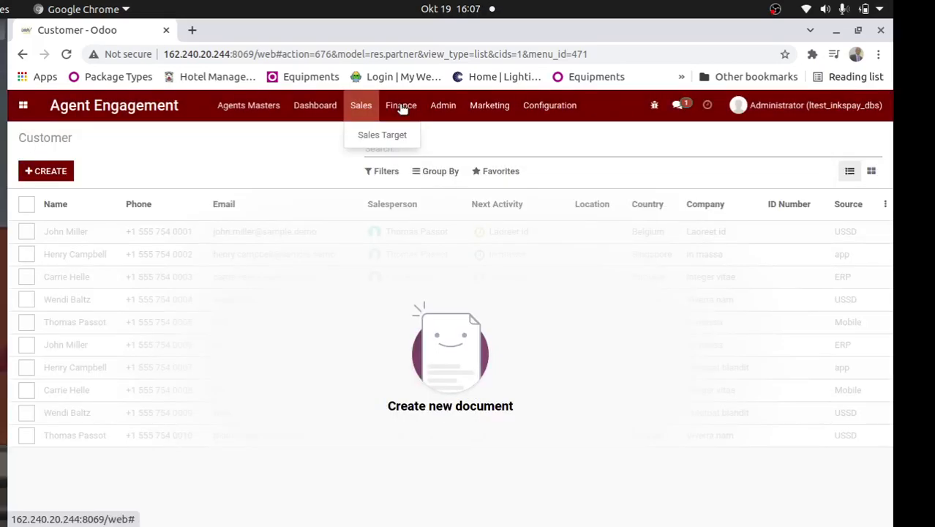
left_click(401, 107)
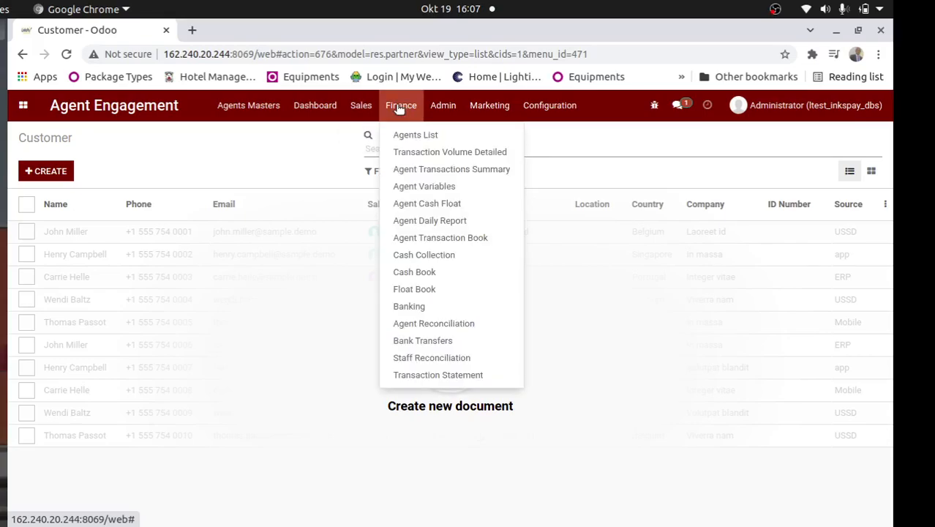
left_click(435, 167)
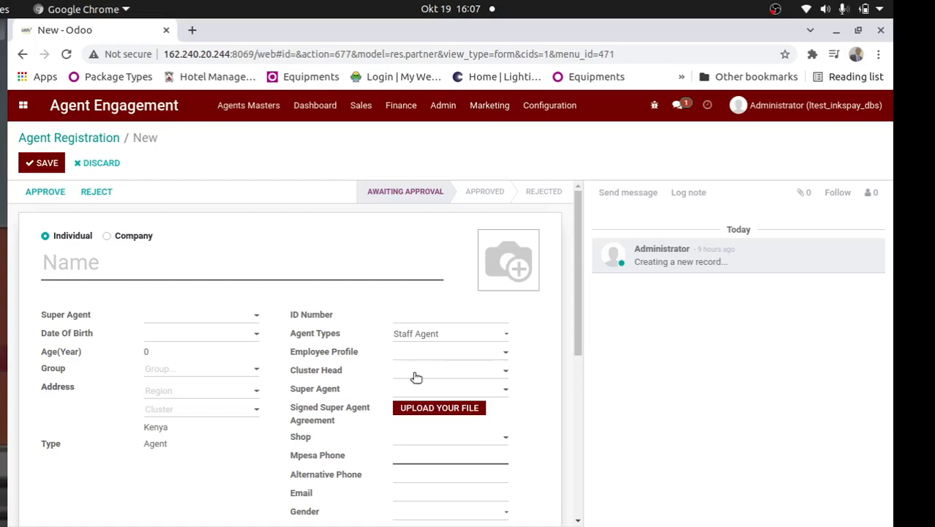
left_click(416, 377)
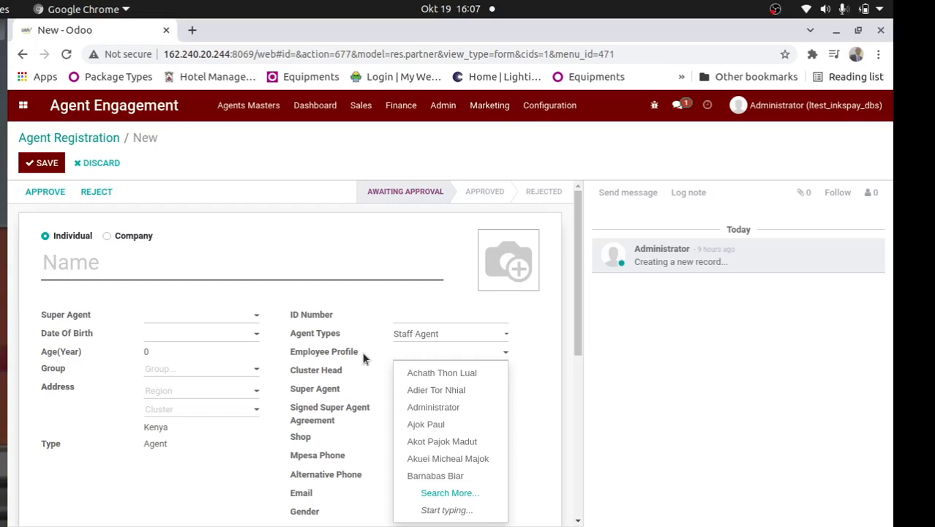
left_click(575, 330)
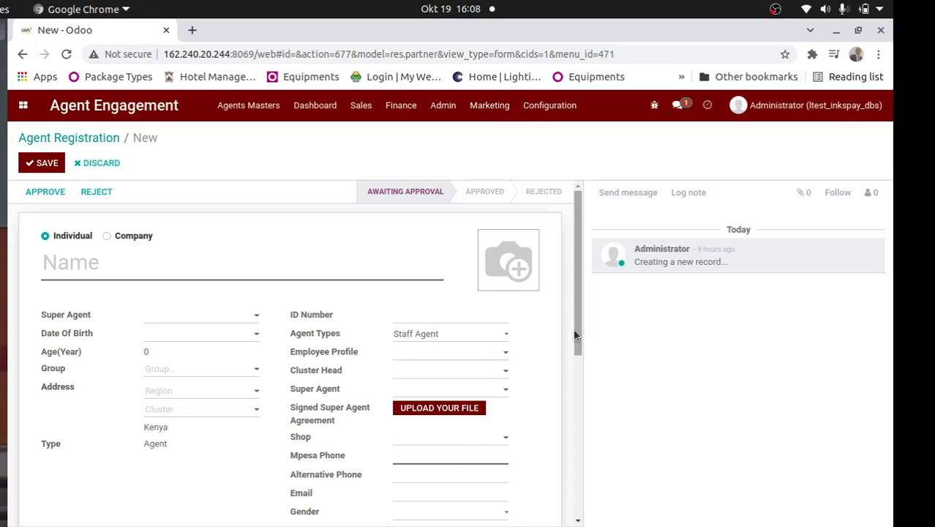
Examine the Shop and Agent Account choices in the new agent registration without selecting any
scroll(574, 335, "down", 2)
left_click(434, 338)
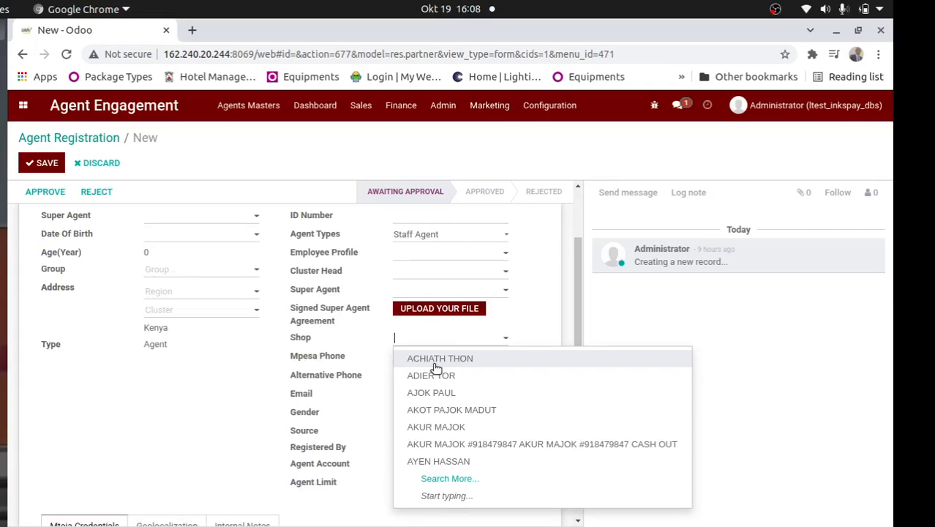
left_click(346, 380)
left_click(368, 458)
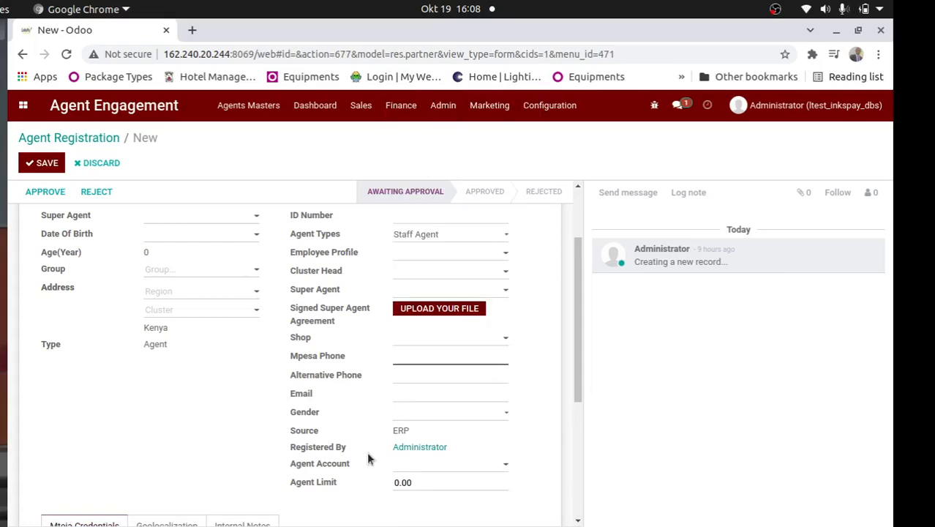
left_click(409, 464)
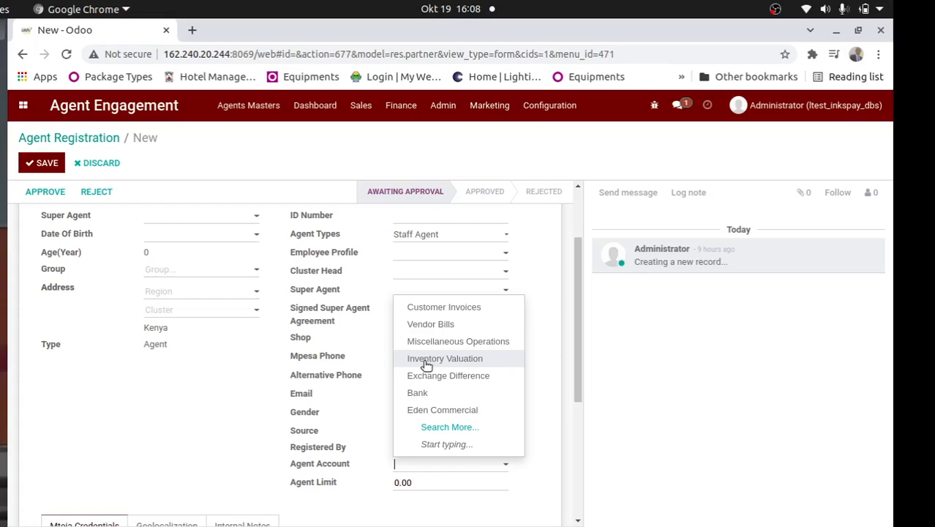
left_click(323, 363)
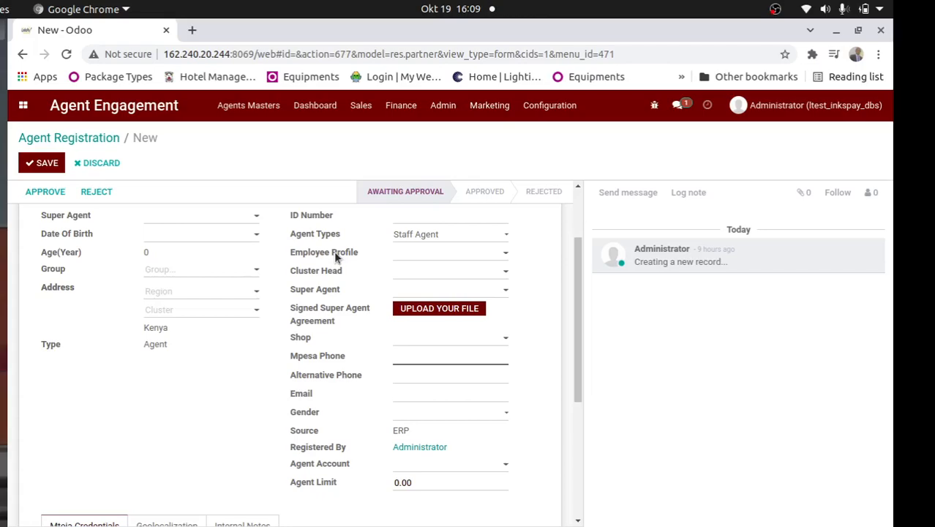
Open the Africa's Talking simulator in a new browser tab and launch it with the Kenyan test phone number
left_click(401, 105)
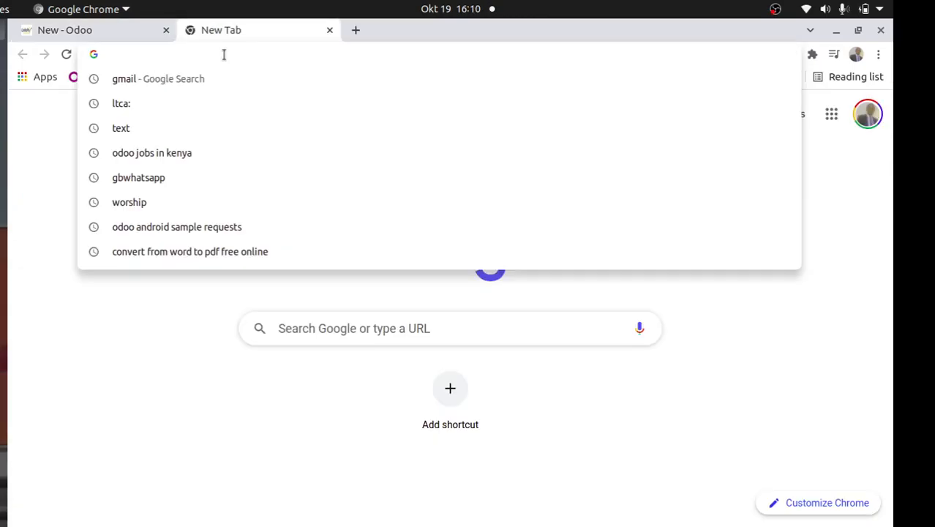
type("afr")
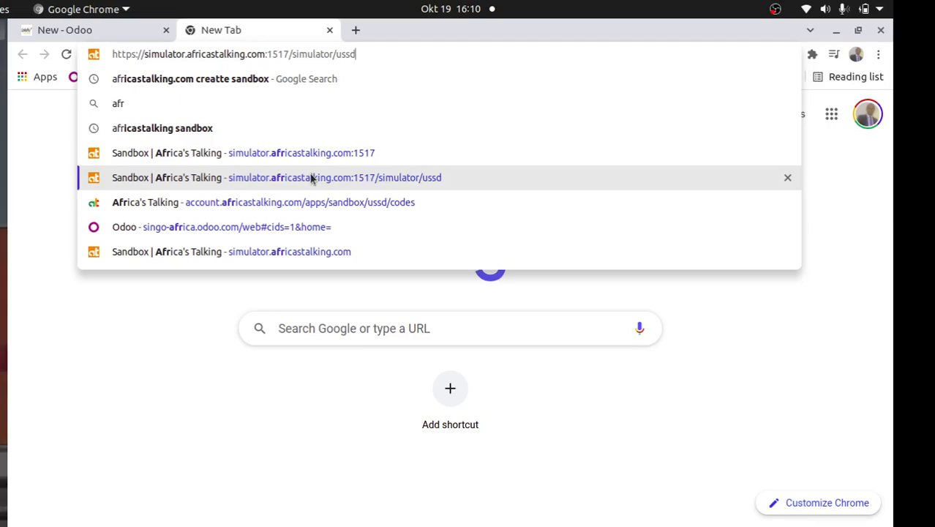
left_click(311, 179)
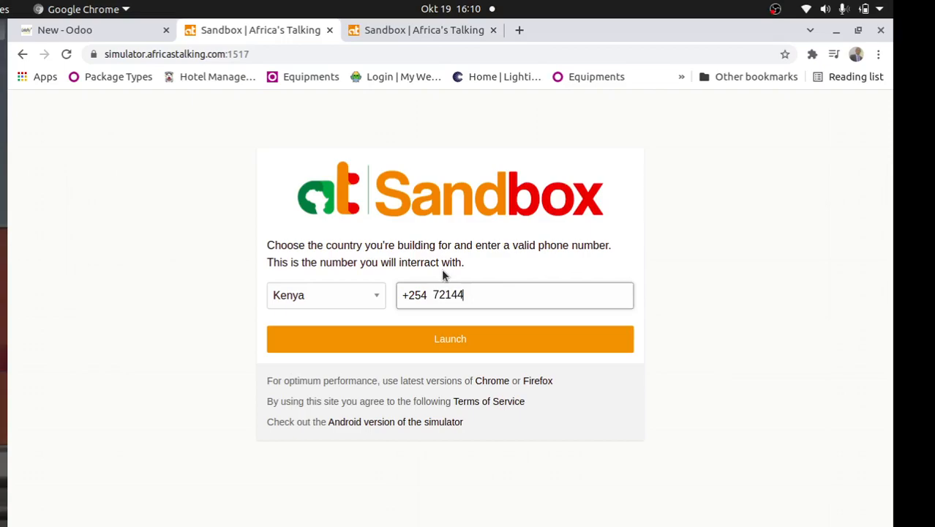
key("Return")
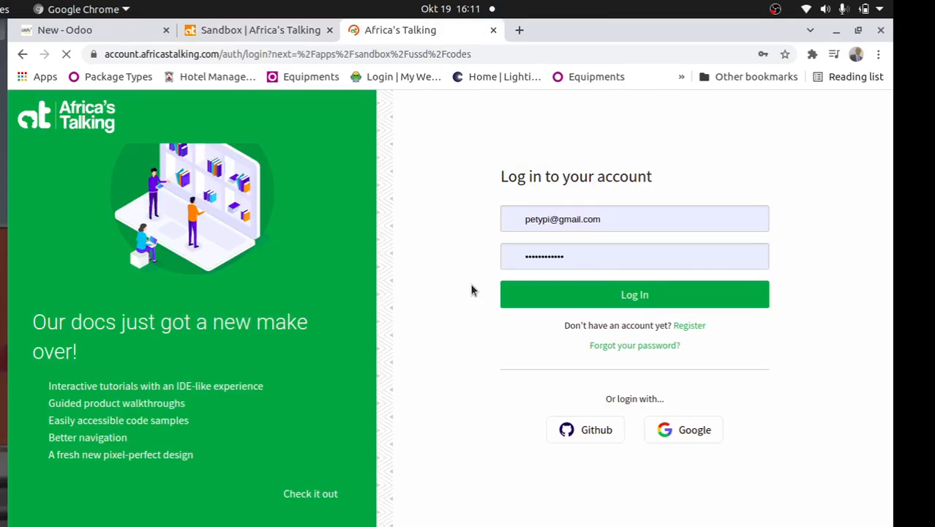
Log in to the Africa's Talking account with the prefilled credentials to reach the sandbox USSD codes, and return to Odoo
left_click(557, 302)
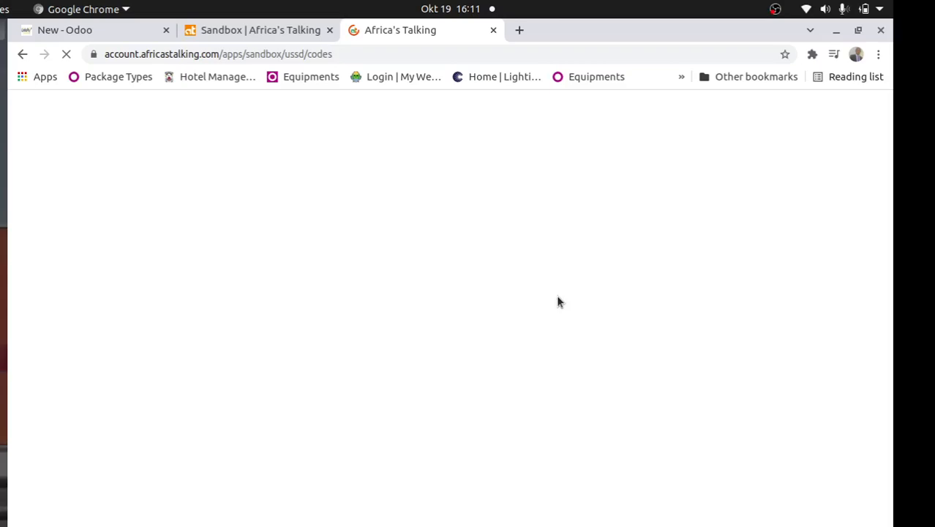
key("ctrl+shift+Tab")
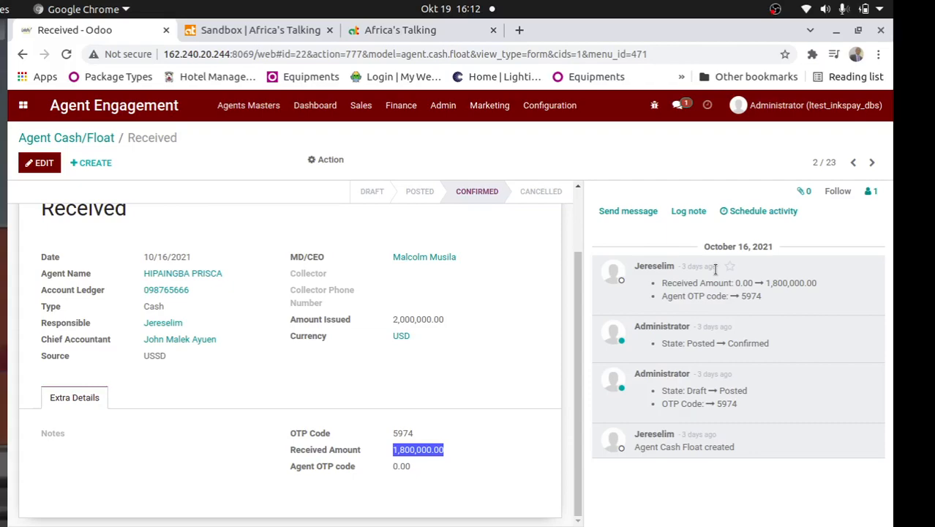
View agent daily report ADR08, and cancel the agent account number prompt in the Africa's Talking USSD simulator
left_click(401, 105)
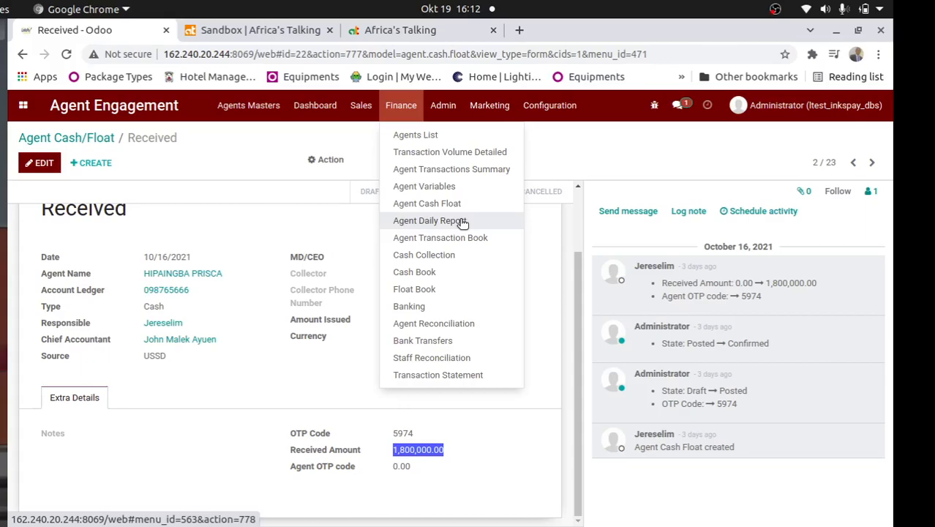
left_click(463, 221)
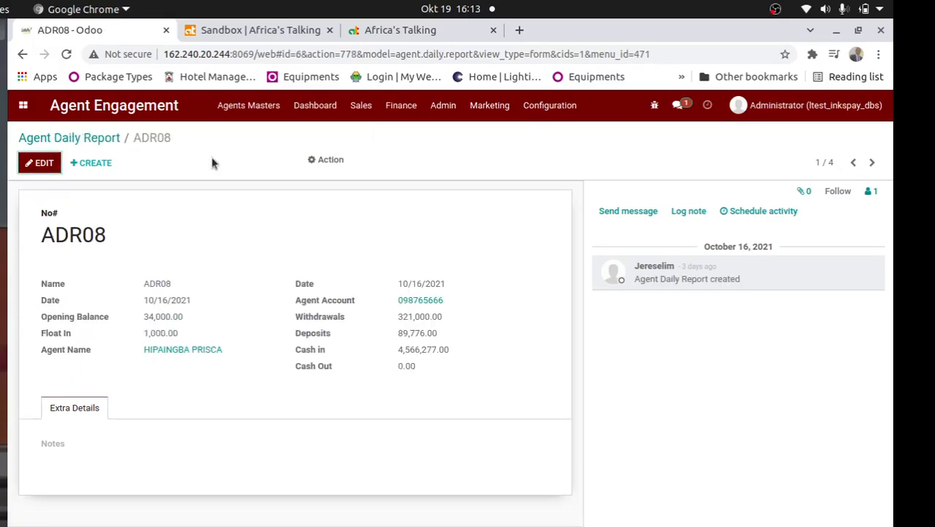
key("ctrl+Tab")
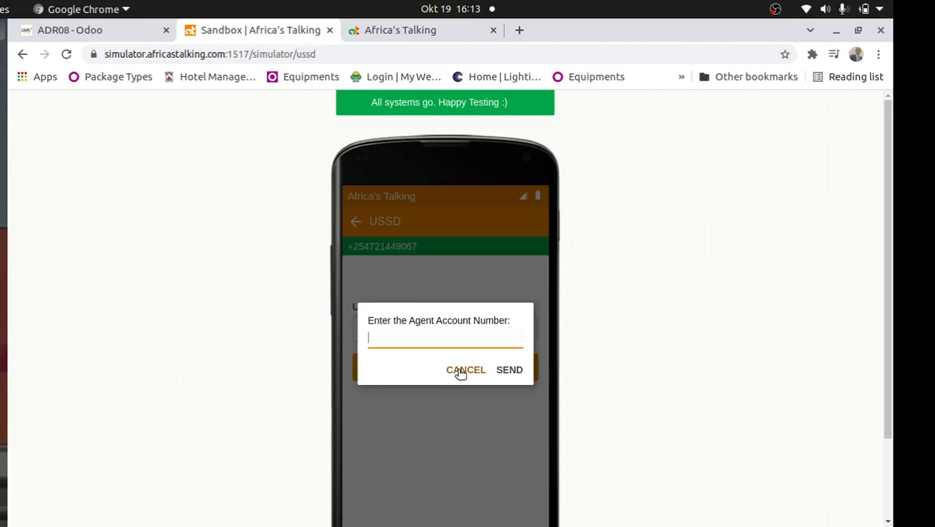
left_click(461, 371)
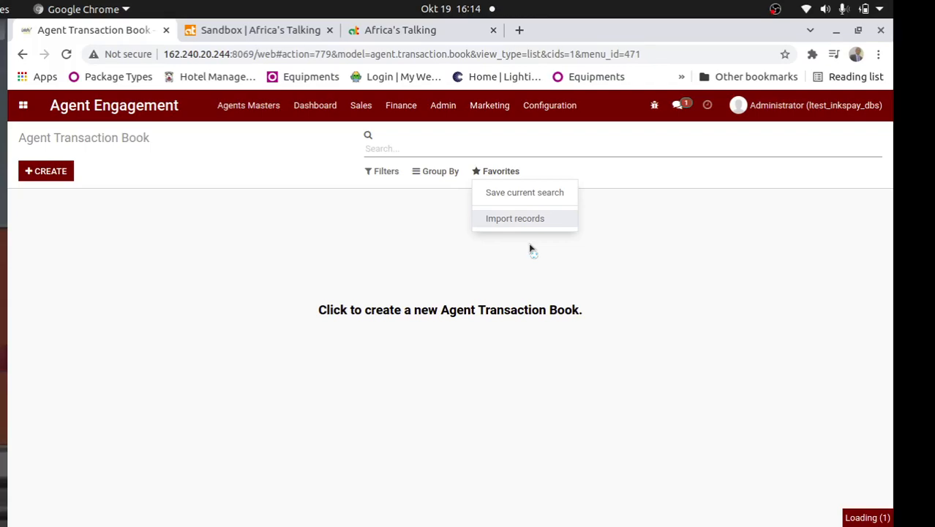
Examine a blank Cash Book entry and the 10/16/2021 cash register's transactions, and return to the Cash Registers list
left_click(401, 105)
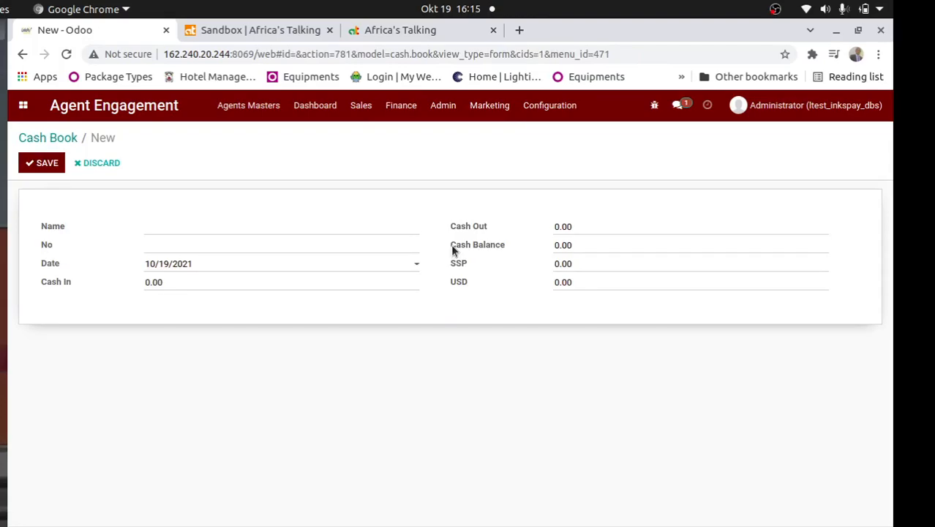
left_click(401, 104)
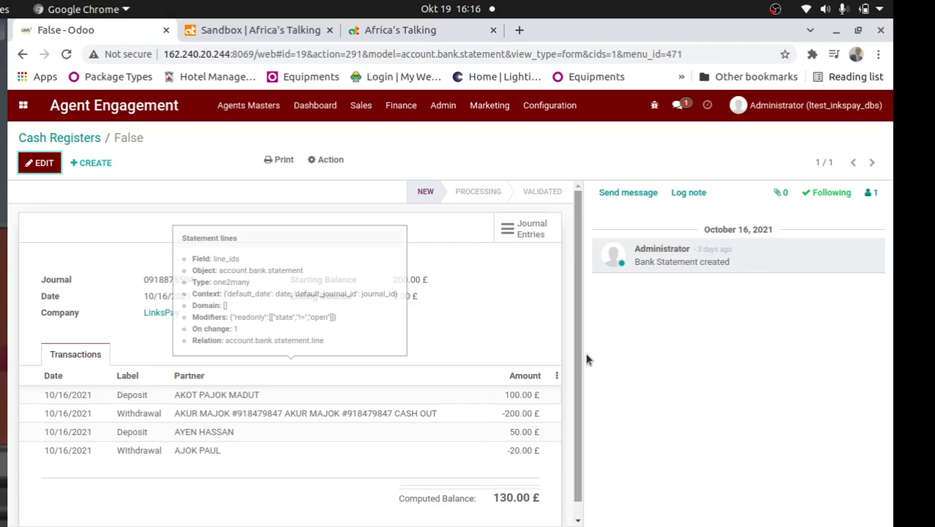
left_click(59, 137)
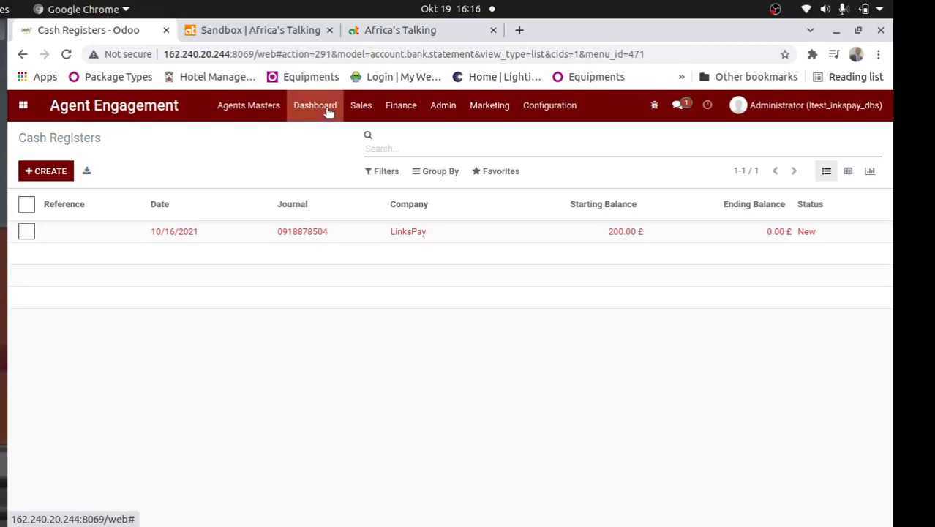